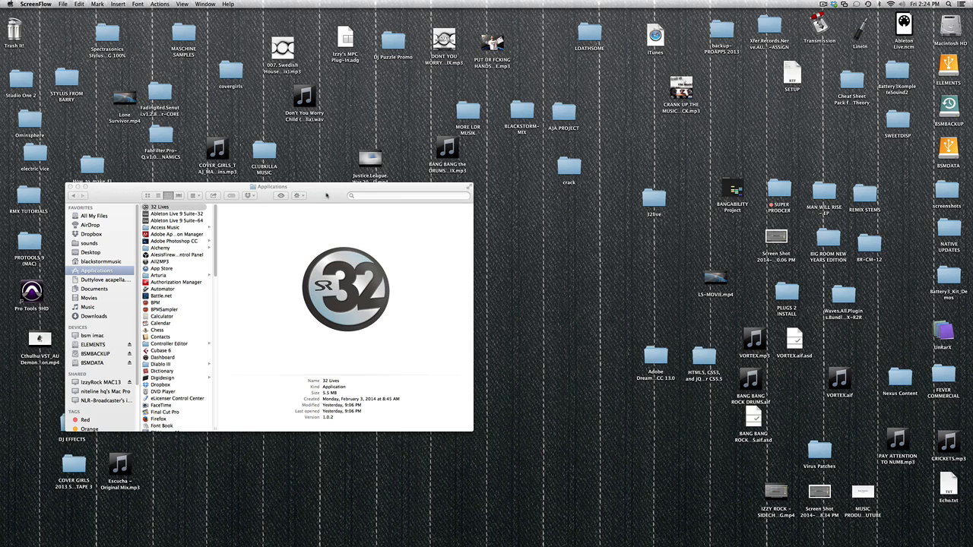
Bring up the 32 Lives window, reposition it above the Applications window, and select the Sylenth1 entry in the Audio Units list
{"action": "left_click_drag", "start_coordinate": [329, 196], "coordinate": [371, 242]}
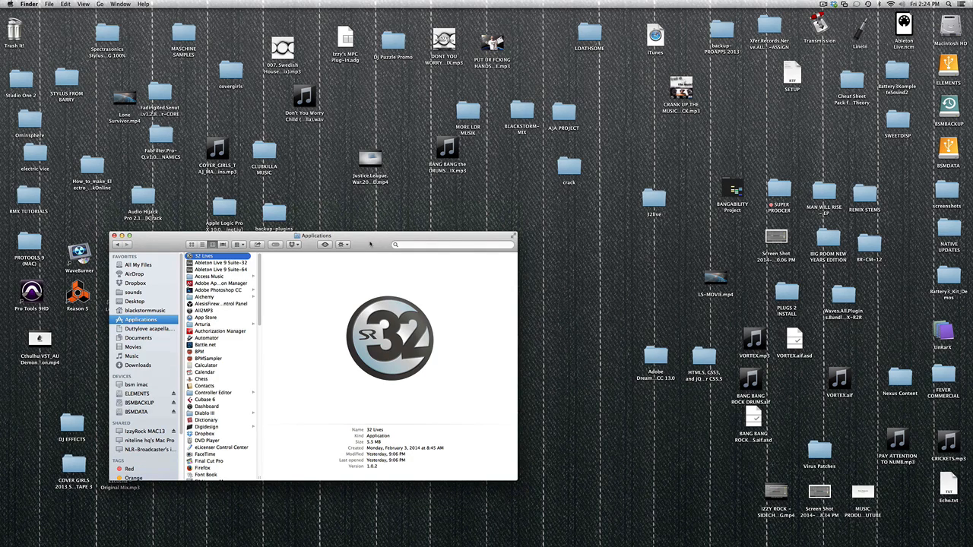
{"action": "mouse_move", "coordinate": [371, 244]}
{"action": "left_mouse_down"}
{"action": "mouse_move", "coordinate": [383, 267]}
{"action": "mouse_move", "coordinate": [355, 239]}
{"action": "left_mouse_up"}
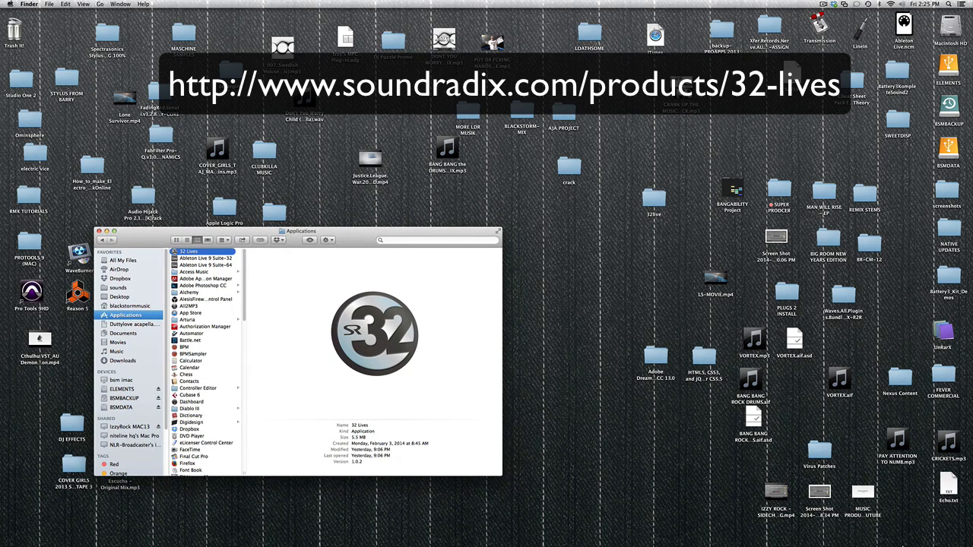
{"action": "left_click", "coordinate": [918, 523]}
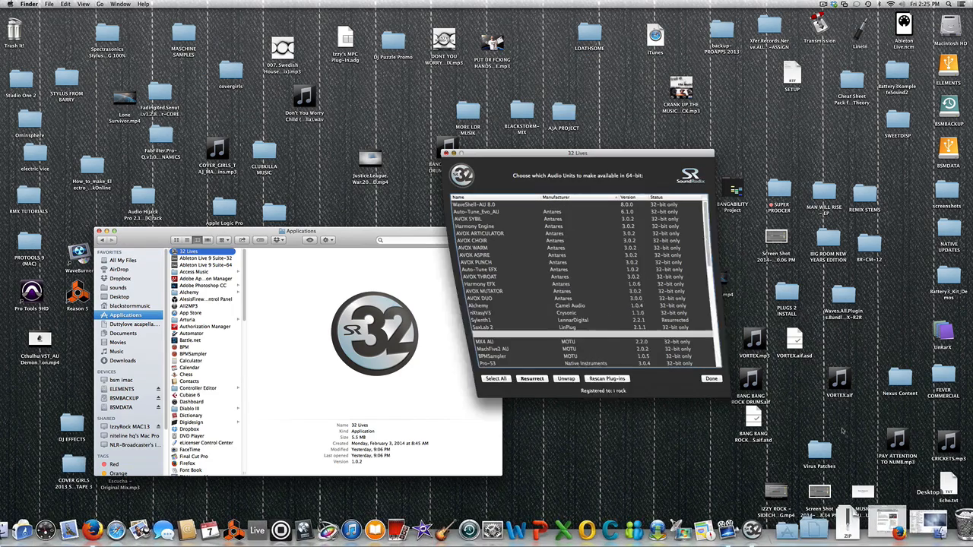
{"action": "left_click_drag", "start_coordinate": [597, 154], "coordinate": [602, 110]}
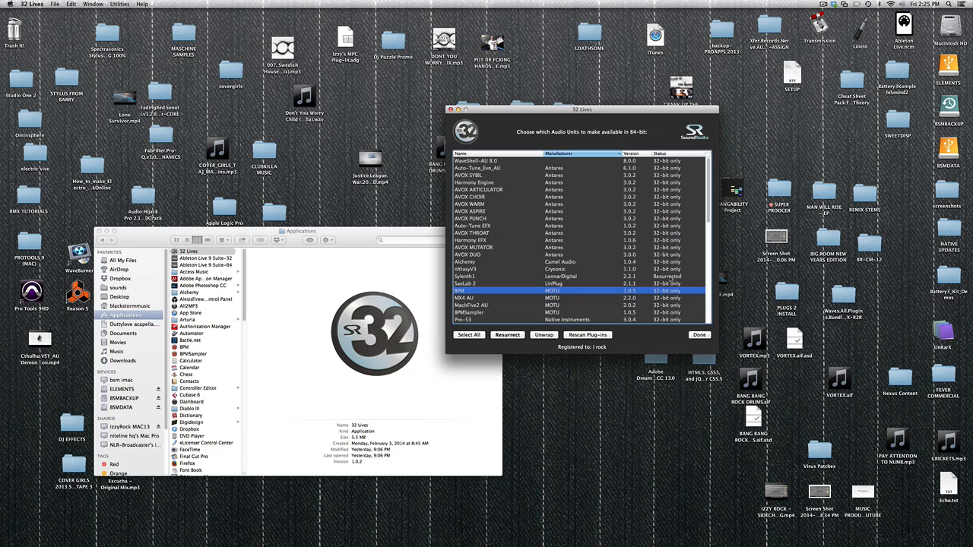
{"action": "left_click", "coordinate": [672, 279]}
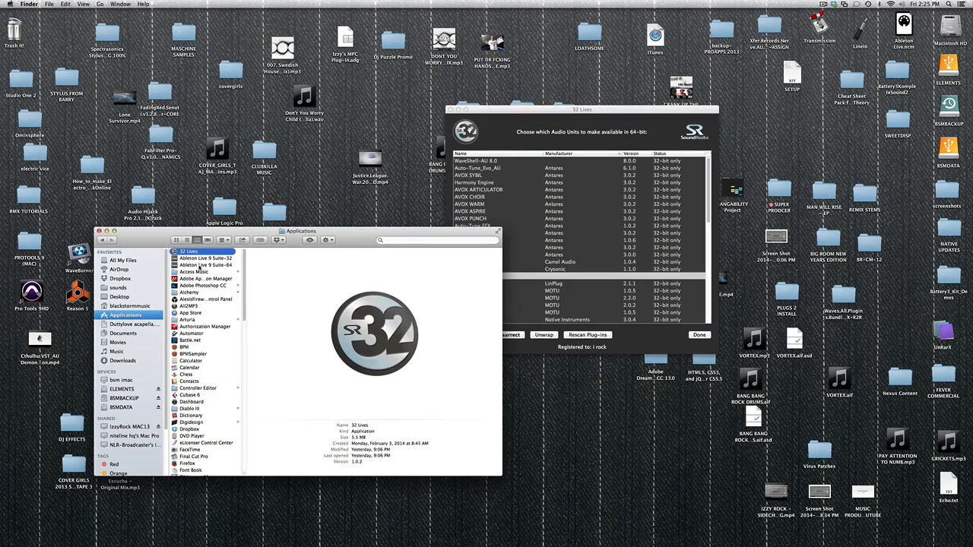
Launch Ableton Live 9 Suite-64 from the Applications folder
{"action": "left_click", "coordinate": [205, 264]}
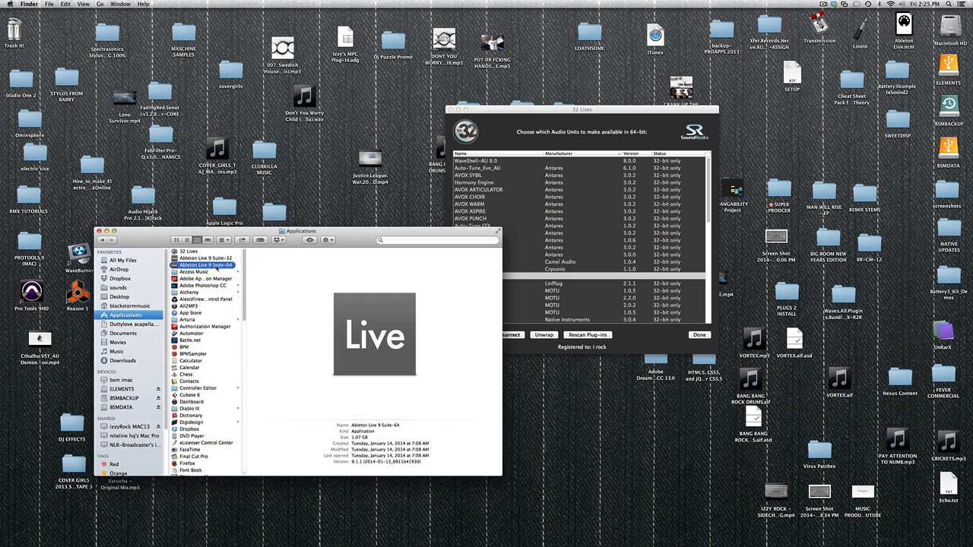
{"action": "double_click", "coordinate": [217, 266]}
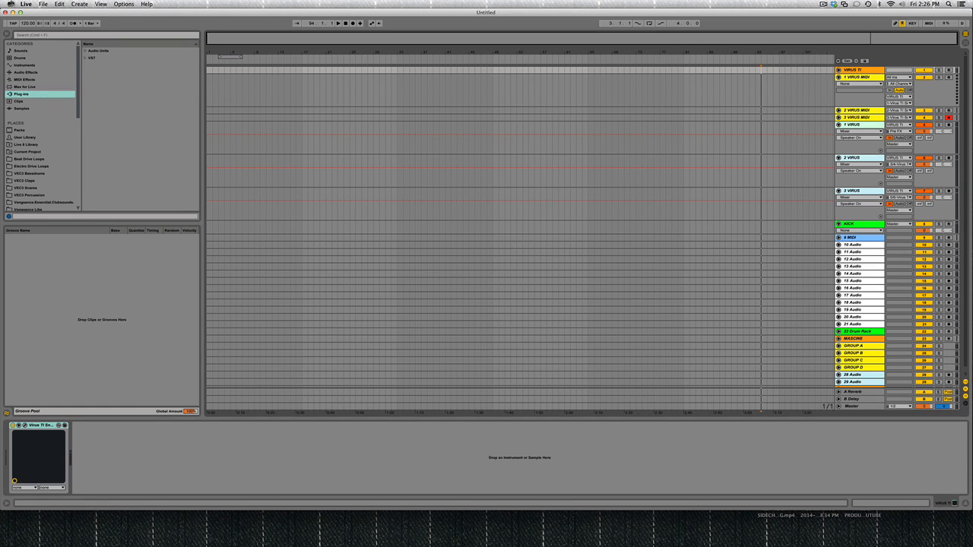
Check the installed OS X version in the About This Mac information and close it
{"action": "left_click", "coordinate": [11, 4]}
{"action": "left_click", "coordinate": [35, 15]}
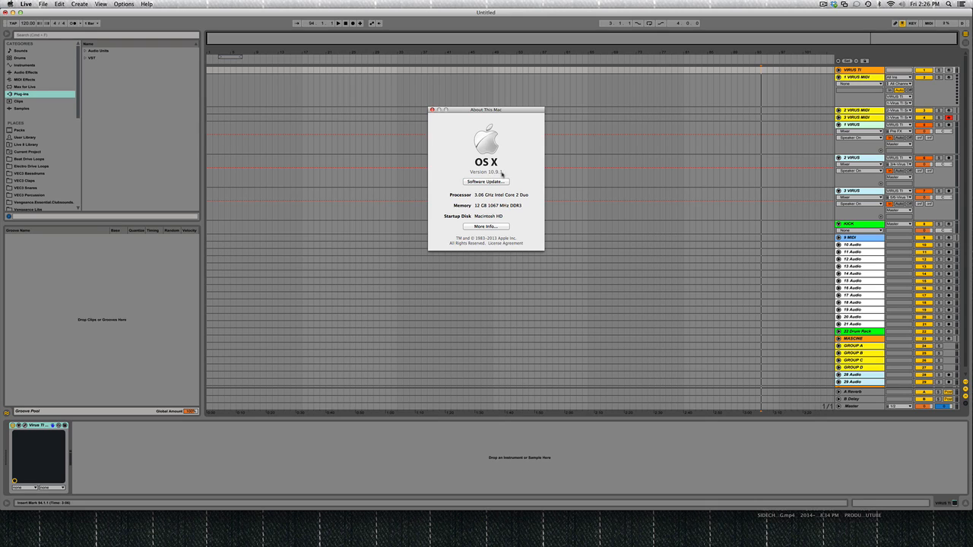
{"action": "left_click", "coordinate": [432, 110]}
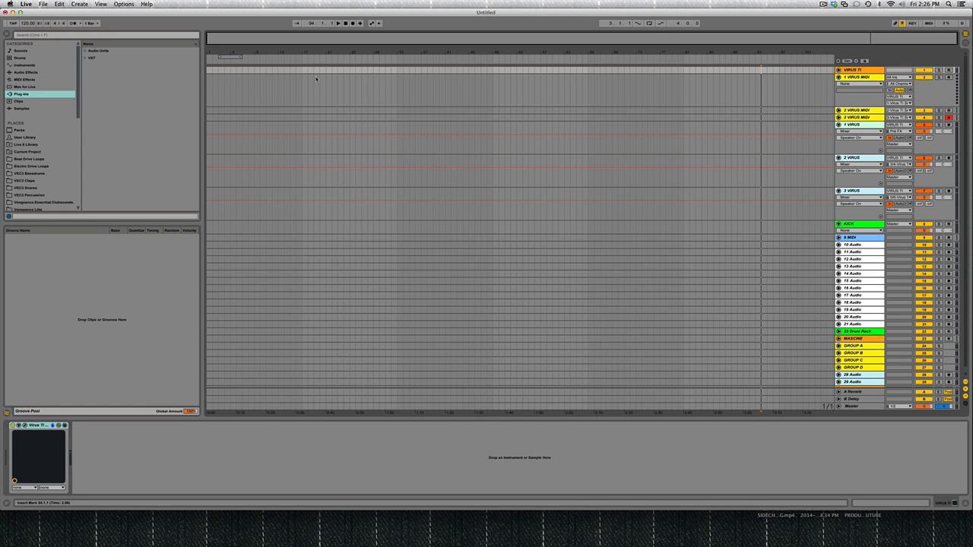
Unfold the 9 MIDI track, load LennarDigital's Sylenth1 Audio Unit onto it, and move the plug-in window away from the browser
{"action": "left_click", "coordinate": [839, 237]}
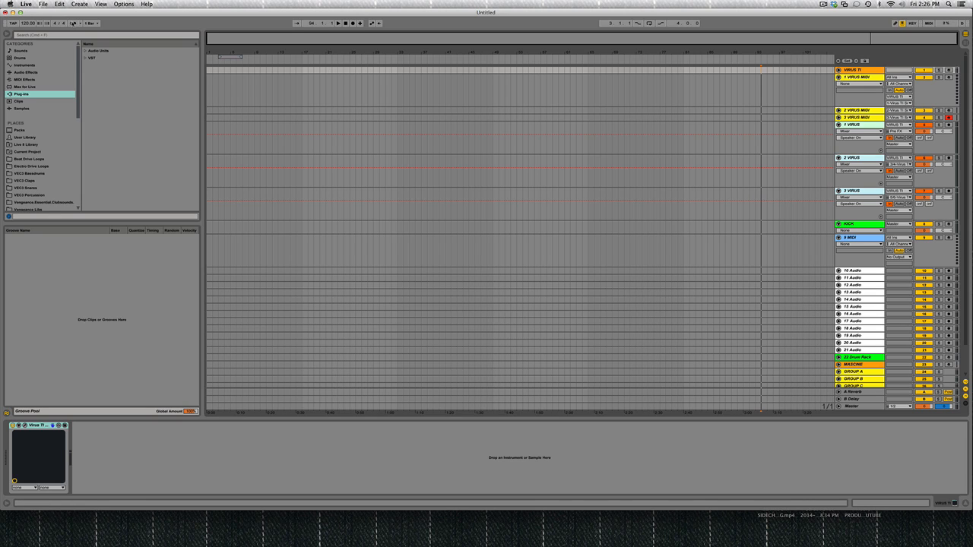
{"action": "left_click", "coordinate": [90, 51]}
{"action": "left_click", "coordinate": [85, 51]}
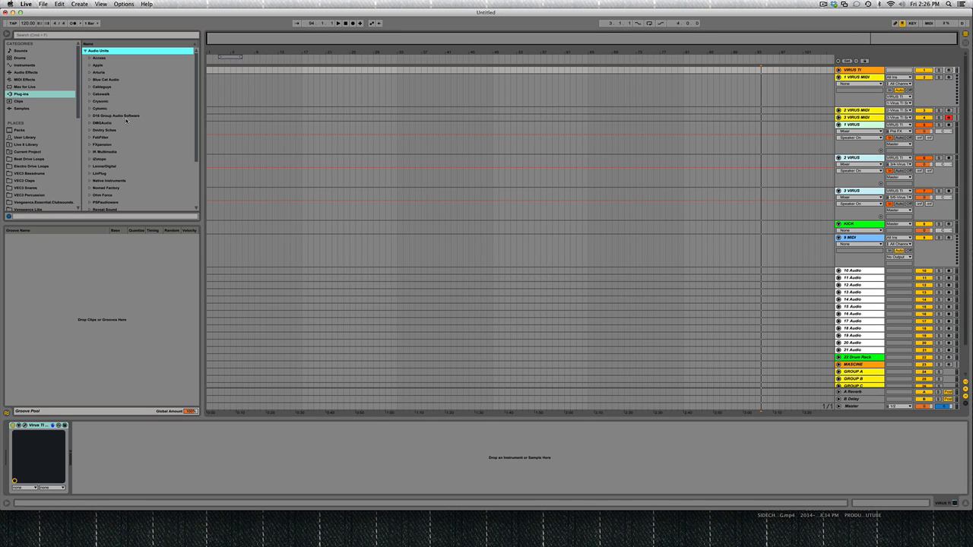
{"action": "left_click", "coordinate": [106, 166]}
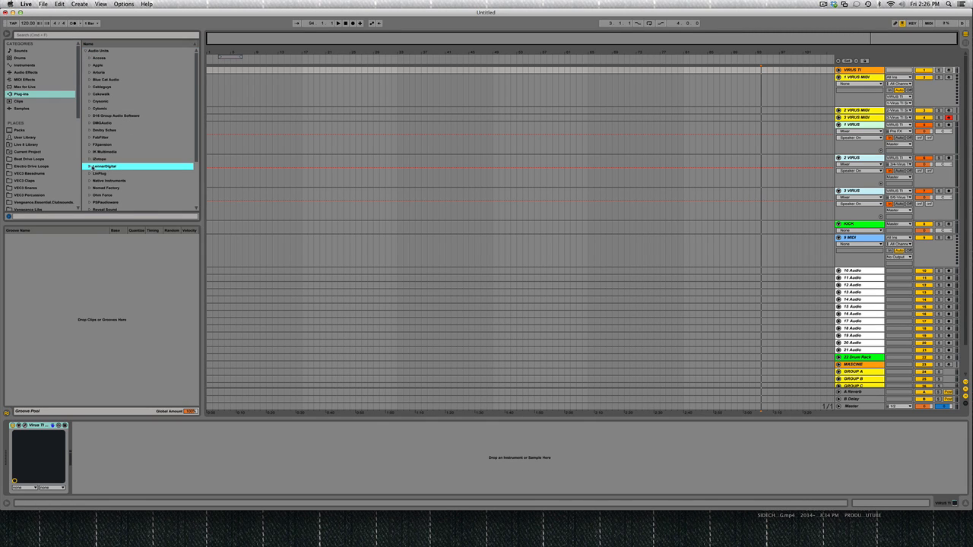
{"action": "left_click", "coordinate": [89, 166]}
{"action": "left_click", "coordinate": [114, 174]}
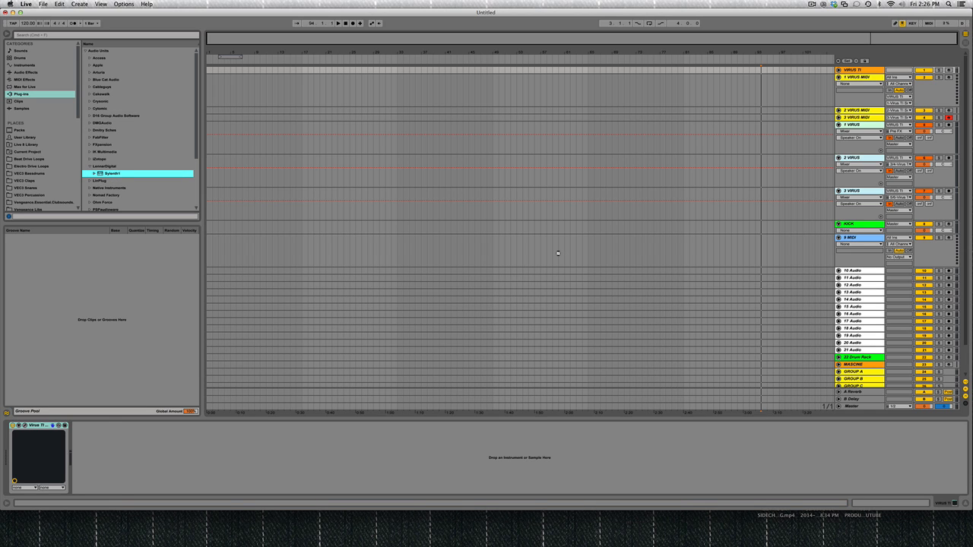
{"action": "key", "text": "Return"}
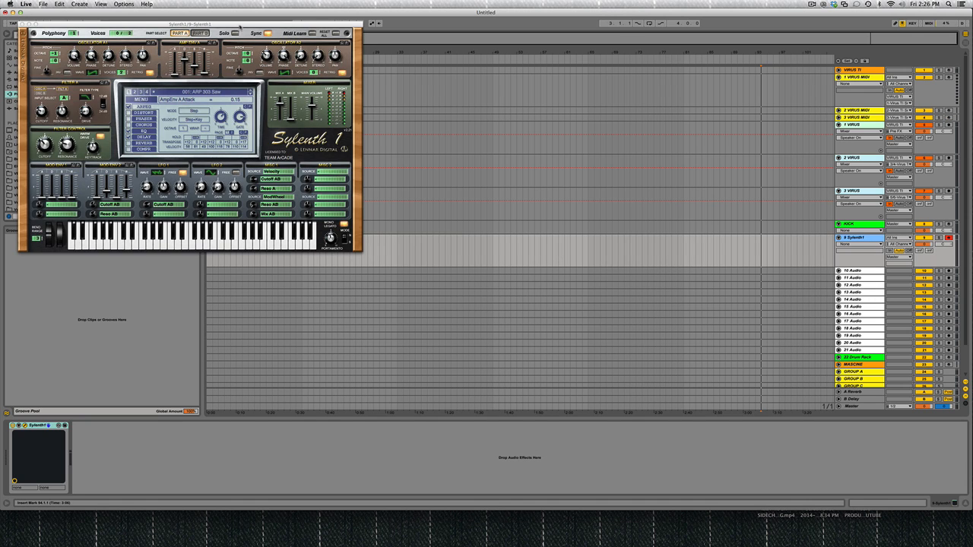
{"action": "left_click_drag", "start_coordinate": [240, 28], "coordinate": [530, 112]}
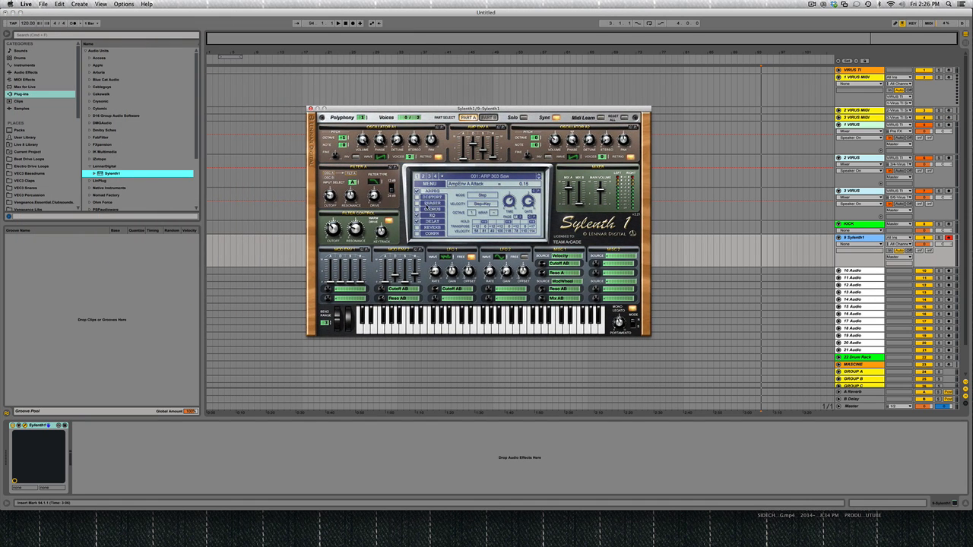
Load the bank "Technique Sounds EDM Stereotype Sylenth1 Presets.fxb" into Sylenth1
{"action": "left_click", "coordinate": [430, 184]}
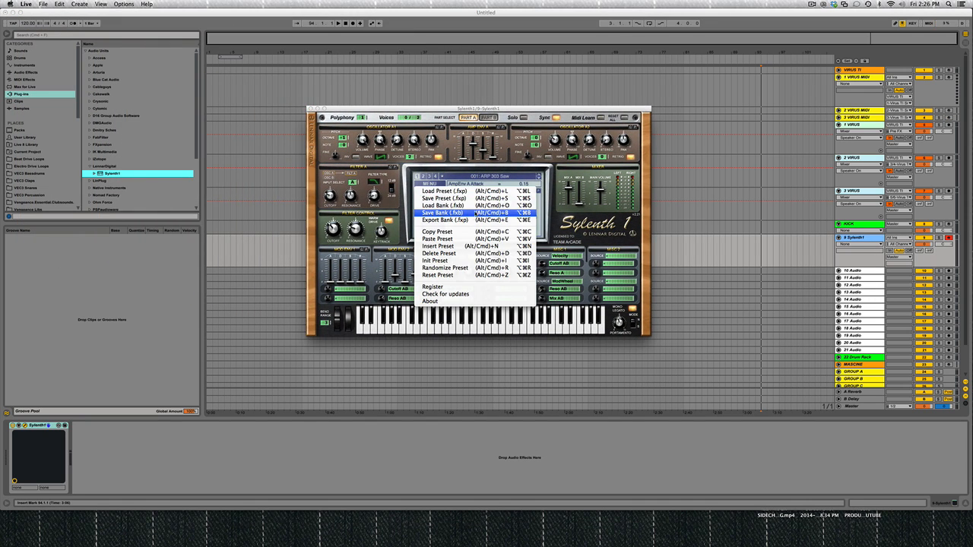
{"action": "left_click", "coordinate": [477, 209]}
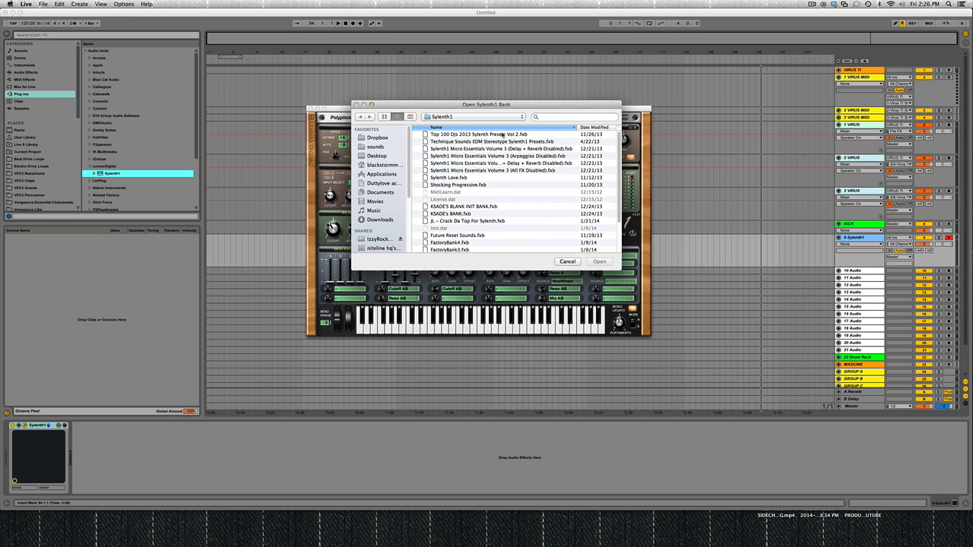
{"action": "left_click", "coordinate": [487, 143]}
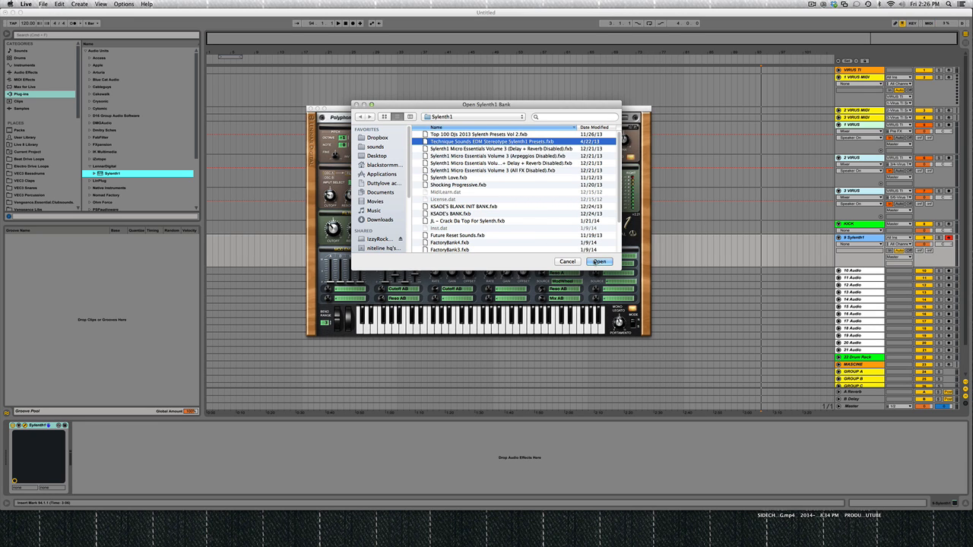
{"action": "left_click", "coordinate": [595, 262]}
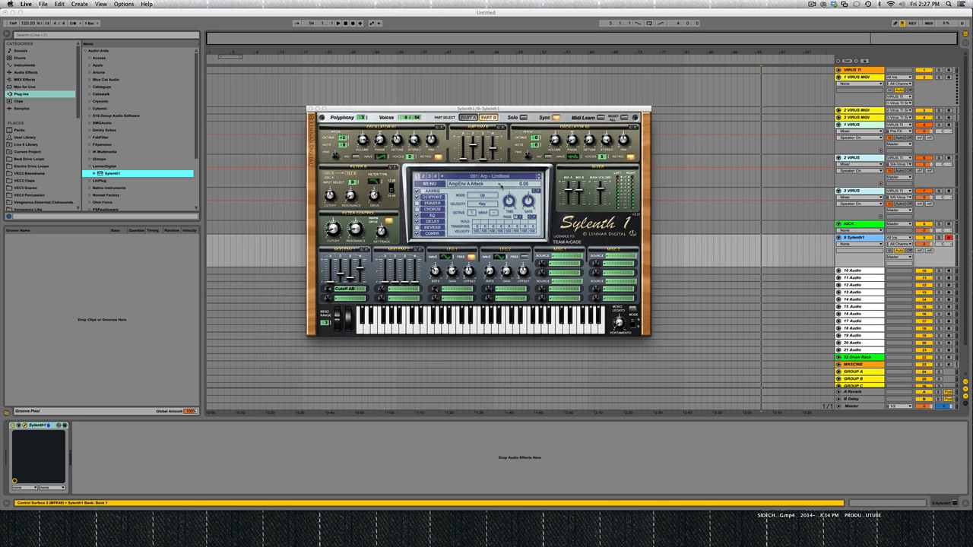
Choose the preset "031: Lead - Armanda" in Sylenth1 and close the plug-in window
{"action": "left_click", "coordinate": [490, 177]}
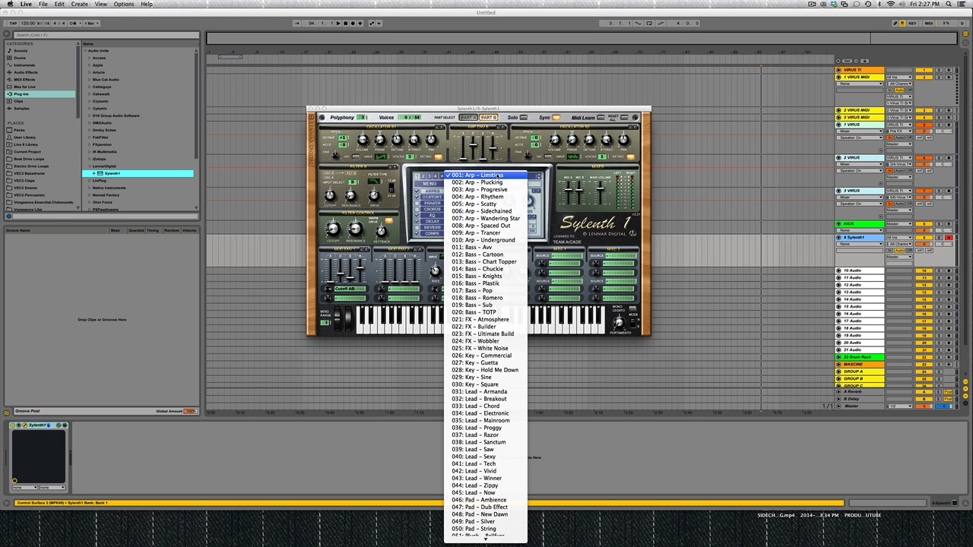
{"action": "left_click", "coordinate": [502, 391]}
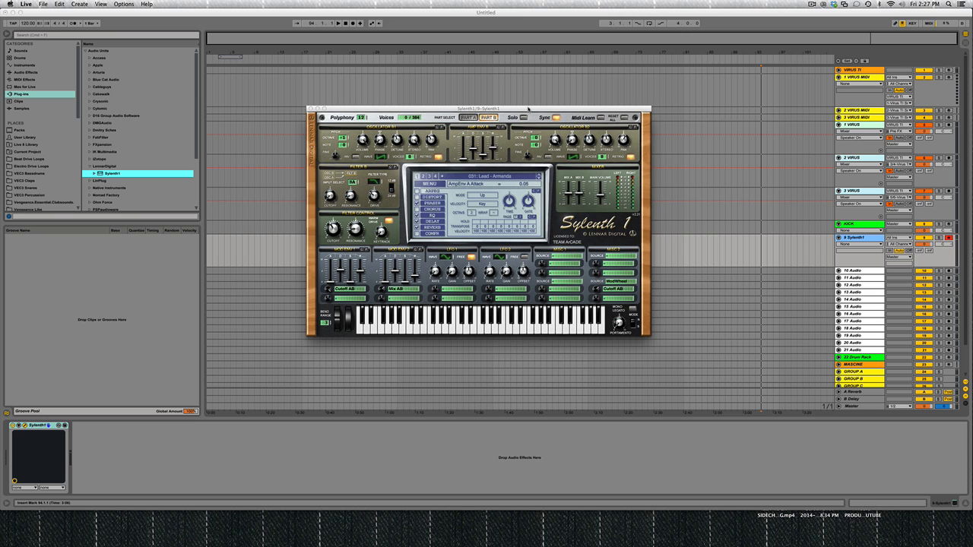
{"action": "left_click_drag", "start_coordinate": [540, 112], "coordinate": [501, 154]}
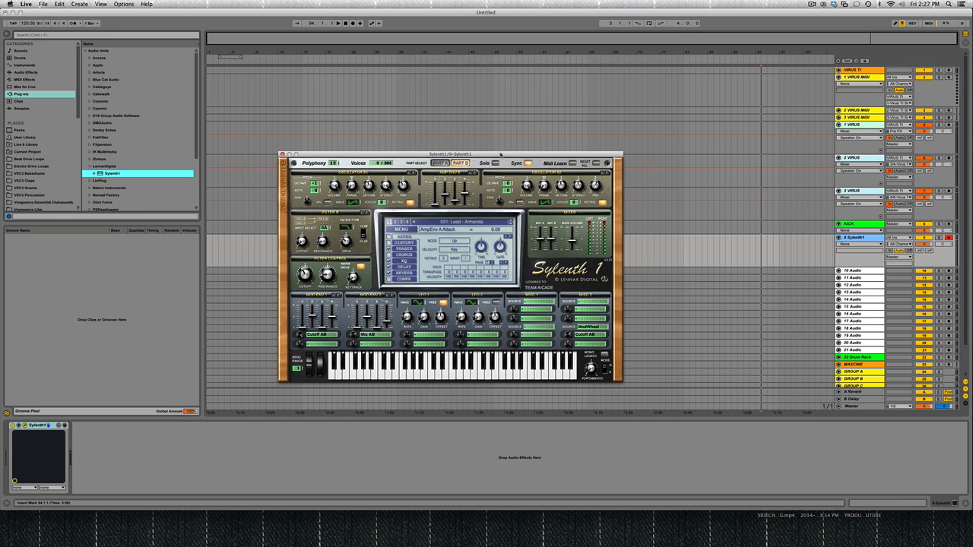
{"action": "left_click", "coordinate": [282, 154]}
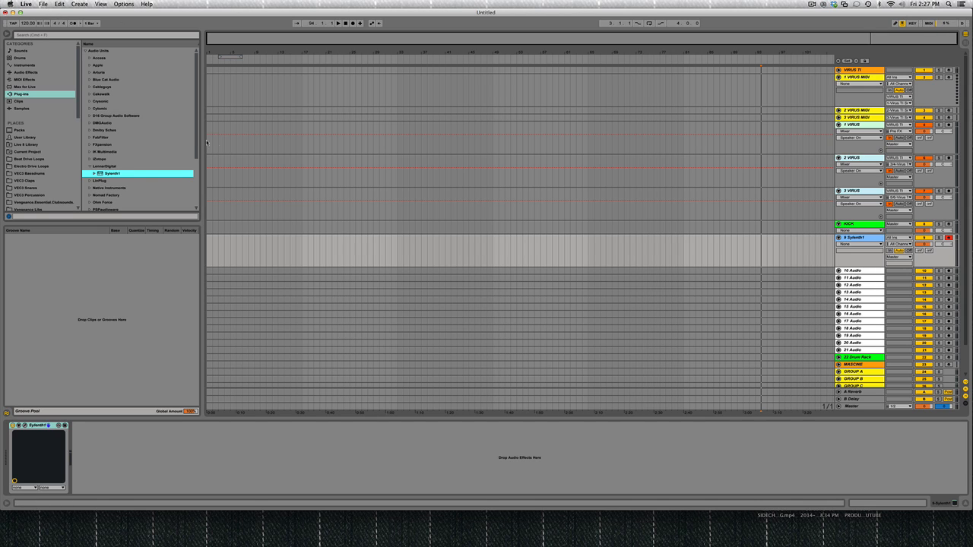
Look through the Audio Units vendor list and examine which plug-ins the Spectrasonics folder contains
{"action": "left_click_drag", "start_coordinate": [197, 145], "coordinate": [172, 126]}
{"action": "left_click_drag", "start_coordinate": [195, 91], "coordinate": [182, 145]}
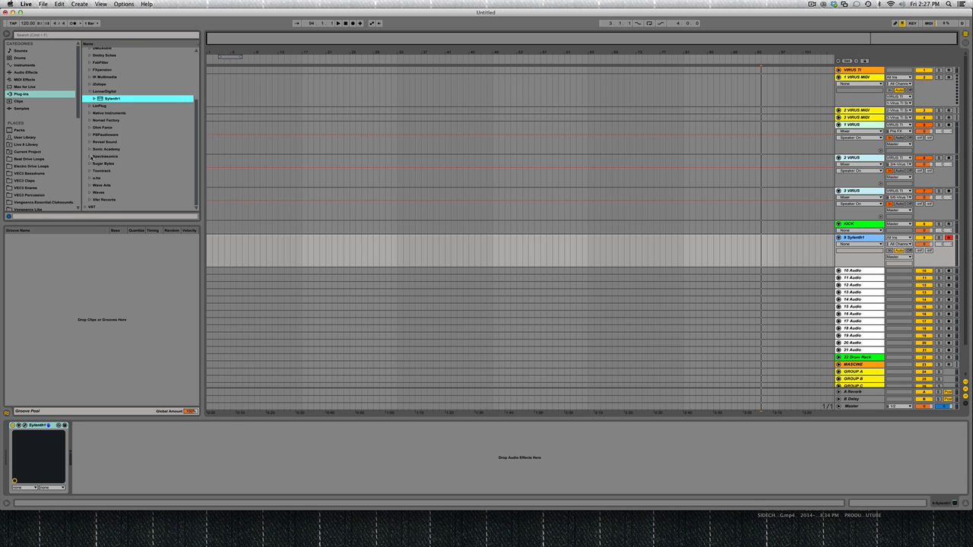
{"action": "left_click", "coordinate": [93, 157]}
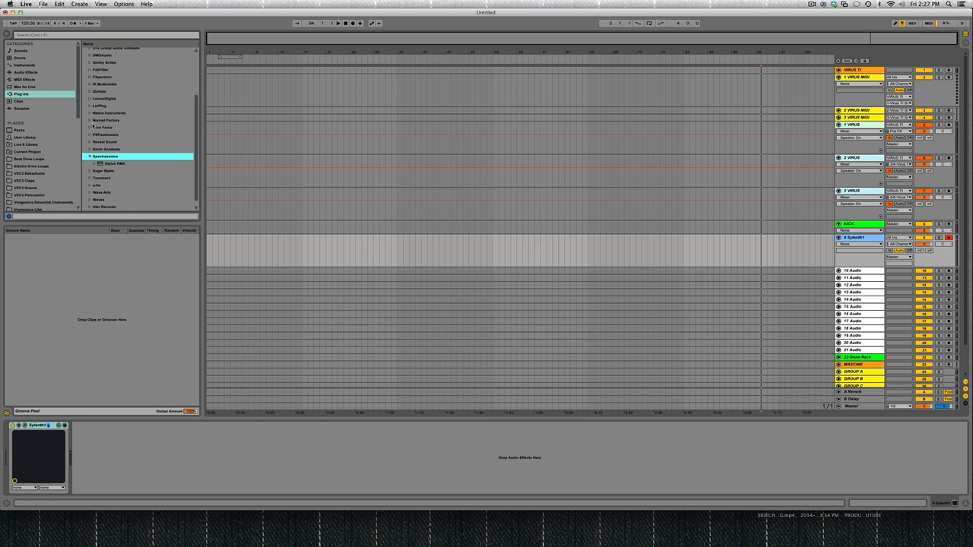
{"action": "left_click", "coordinate": [89, 157]}
{"action": "scroll", "coordinate": [181, 114], "scroll_direction": "up", "scroll_amount": 5}
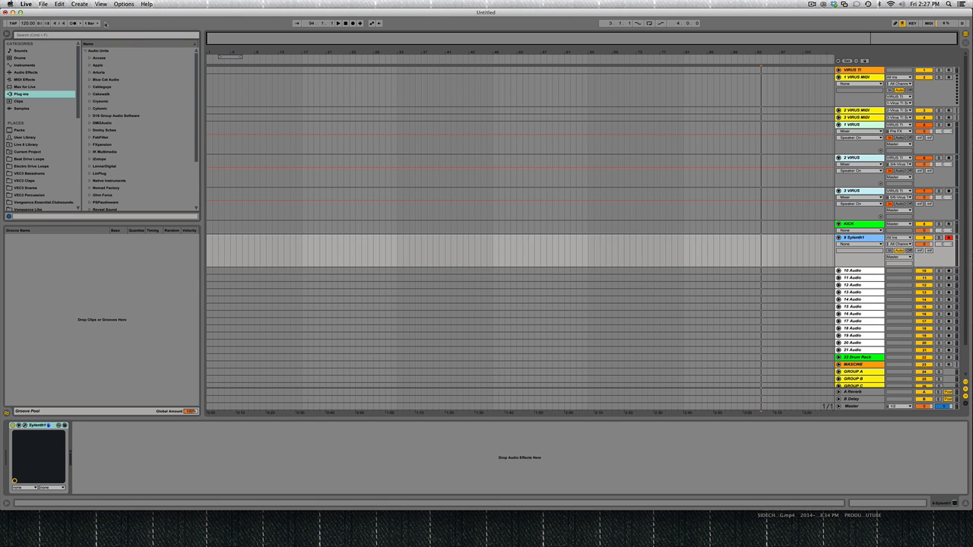
{"action": "left_click", "coordinate": [26, 5]}
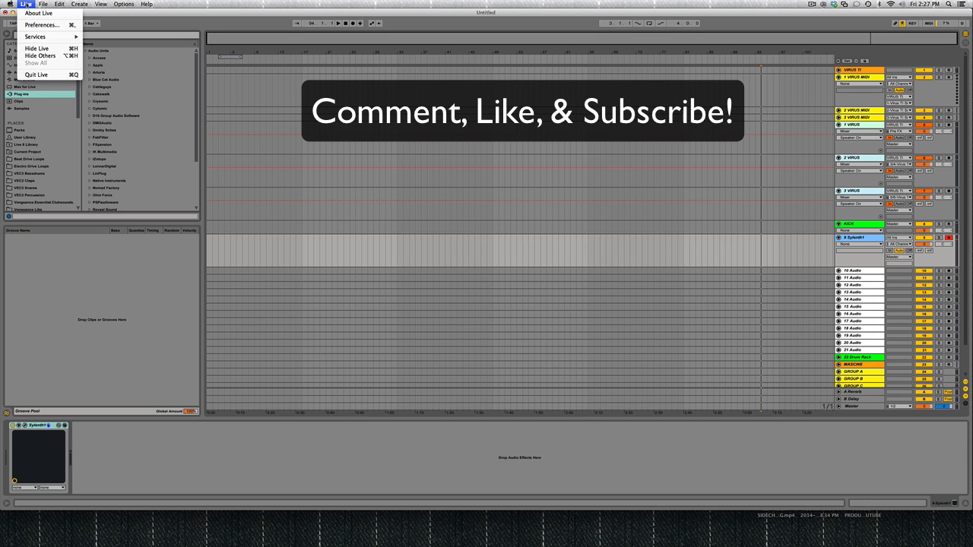
{"action": "mouse_move", "coordinate": [11, 3]}
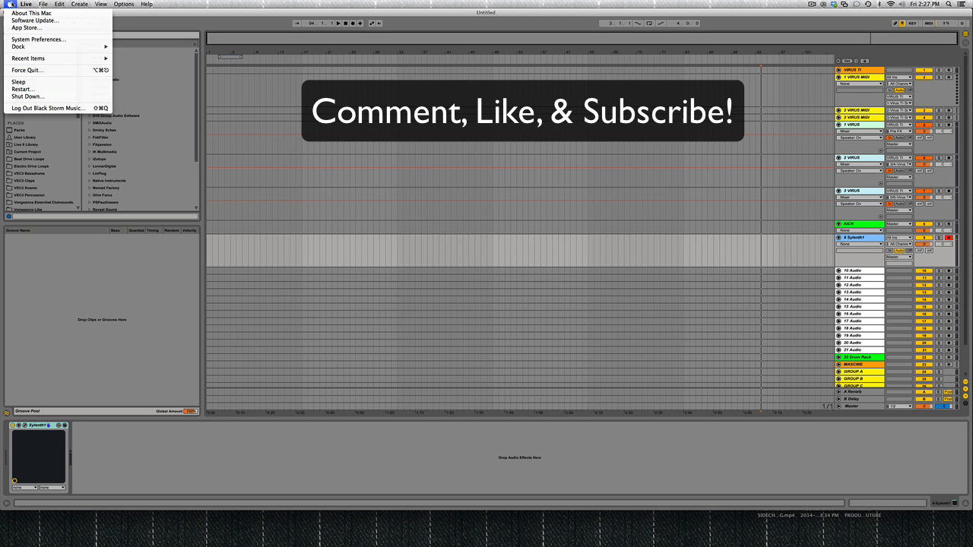